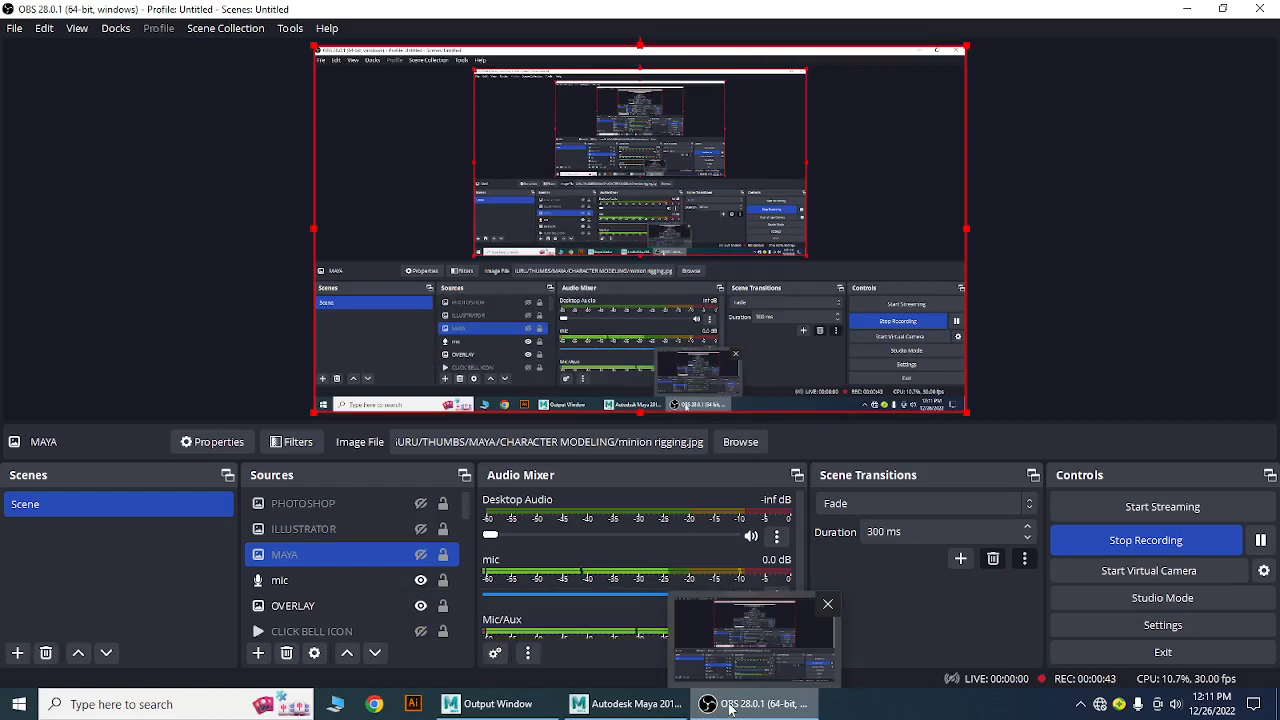
# Switch to Maya and examine the minion character from the front and side in the perspective view
pyautogui.click(645, 710)
pyautogui.keyDown('alt'); pyautogui.moveTo(727, 425); pyautogui.dragTo(563, 408, button='right'); pyautogui.keyUp('alt')
pyautogui.keyDown('alt'); pyautogui.moveTo(523, 472); pyautogui.dragTo(611, 449); pyautogui.keyUp('alt')
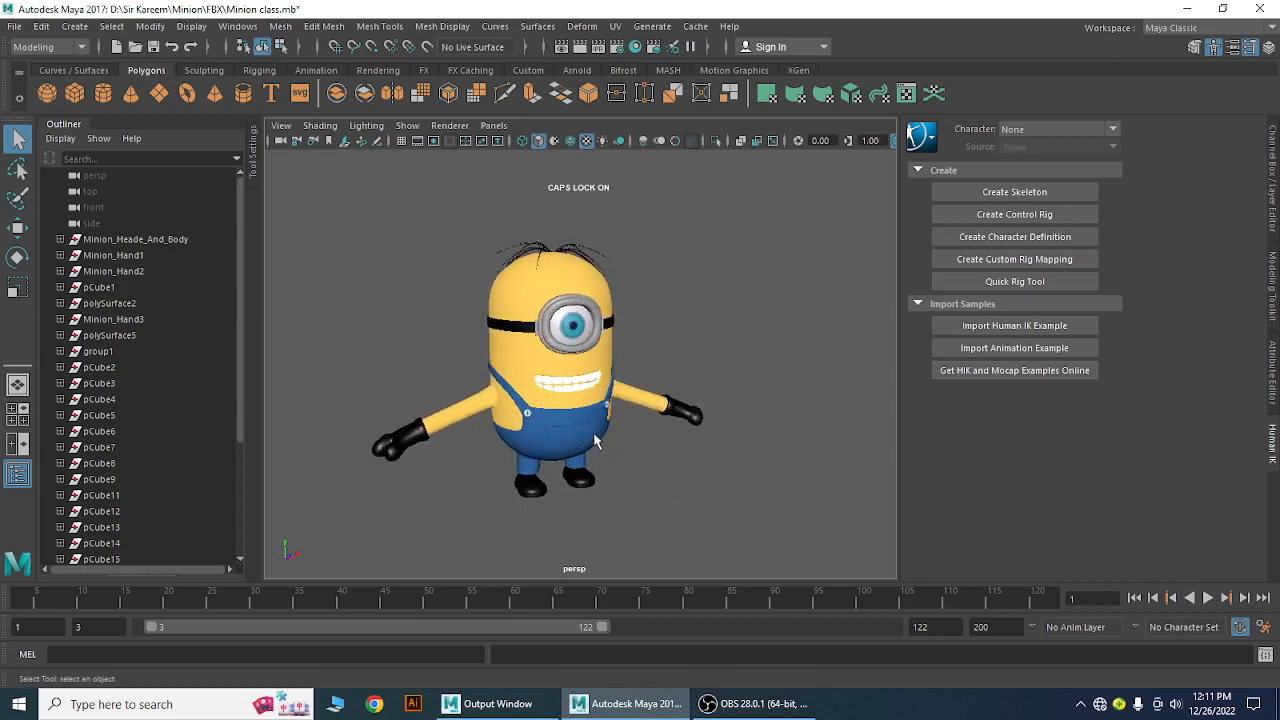
pyautogui.keyDown('alt'); pyautogui.moveTo(593, 432); pyautogui.dragTo(643, 517, button='right'); pyautogui.keyUp('alt')
pyautogui.keyDown('alt'); pyautogui.moveTo(599, 521); pyautogui.dragTo(574, 524); pyautogui.keyUp('alt')
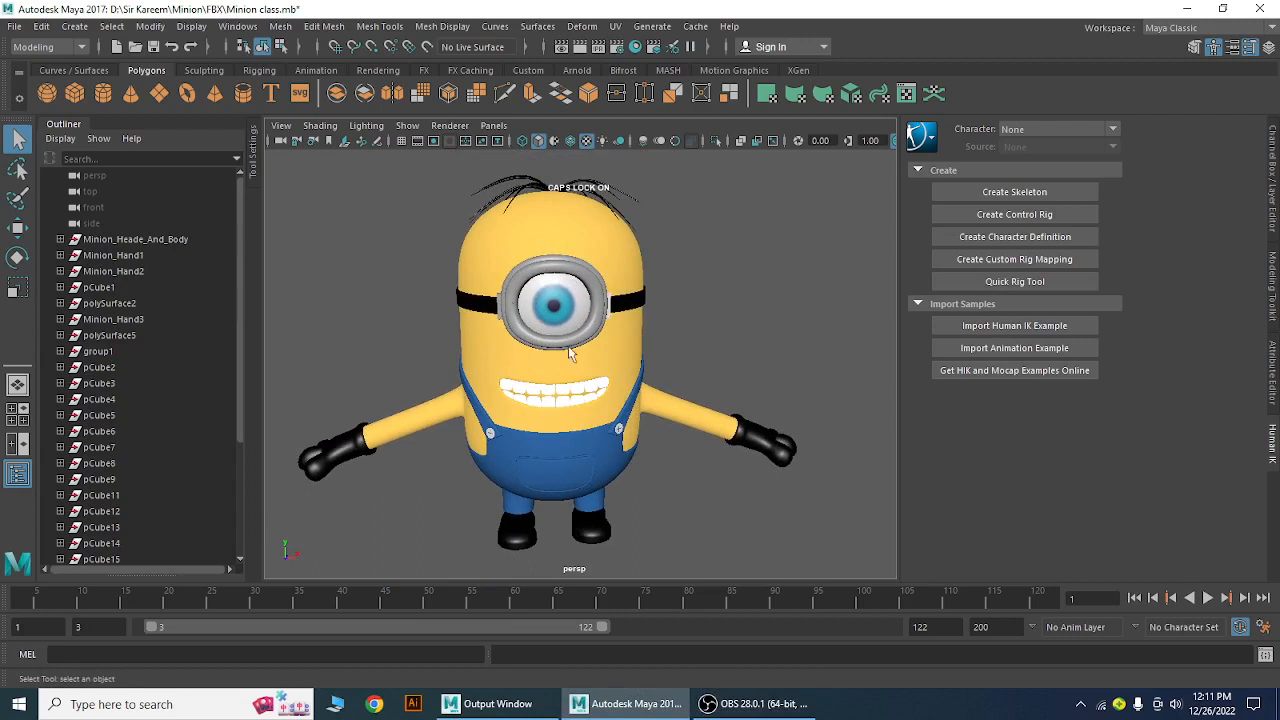
pyautogui.keyDown('alt'); pyautogui.moveTo(670, 447); pyautogui.dragTo(643, 469); pyautogui.keyUp('alt')
pyautogui.keyDown('alt'); pyautogui.moveTo(733, 377); pyautogui.dragTo(697, 370); pyautogui.keyUp('alt')
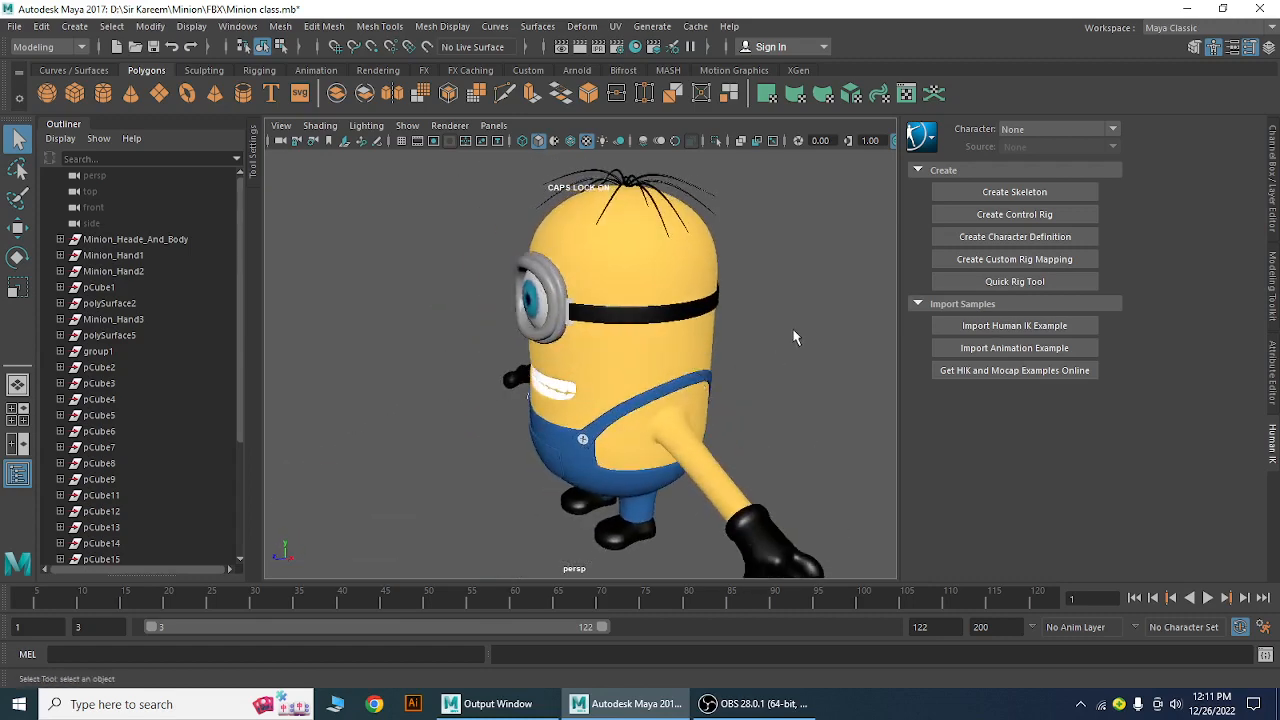
# Switch to the side view and frame the whole minion in it
pyautogui.press('space')
pyautogui.moveTo(795, 332); pyautogui.dragTo(862, 334)
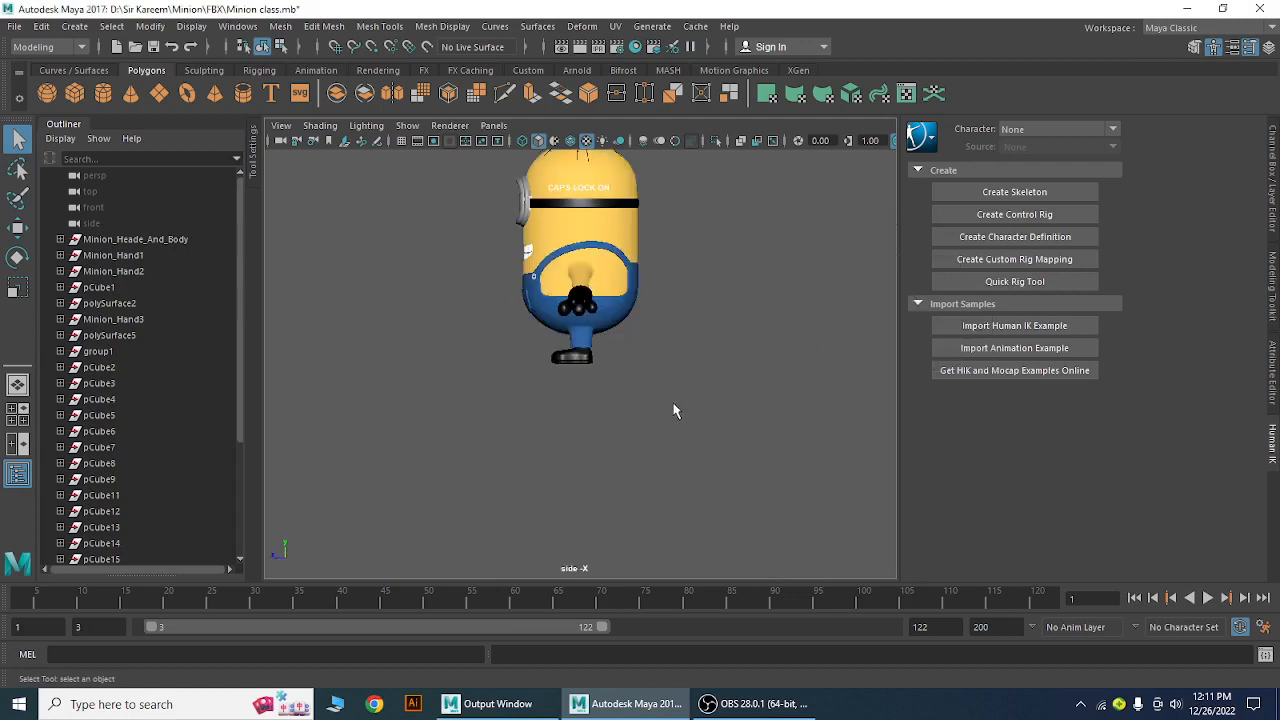
pyautogui.keyDown('alt'); pyautogui.moveTo(674, 410); pyautogui.dragTo(685, 366, button='right'); pyautogui.keyUp('alt')
pyautogui.keyDown('alt'); pyautogui.moveTo(695, 350); pyautogui.dragTo(669, 431, button='middle'); pyautogui.keyUp('alt')
pyautogui.keyDown('alt'); pyautogui.moveTo(669, 410); pyautogui.dragTo(845, 489, button='right'); pyautogui.keyUp('alt')
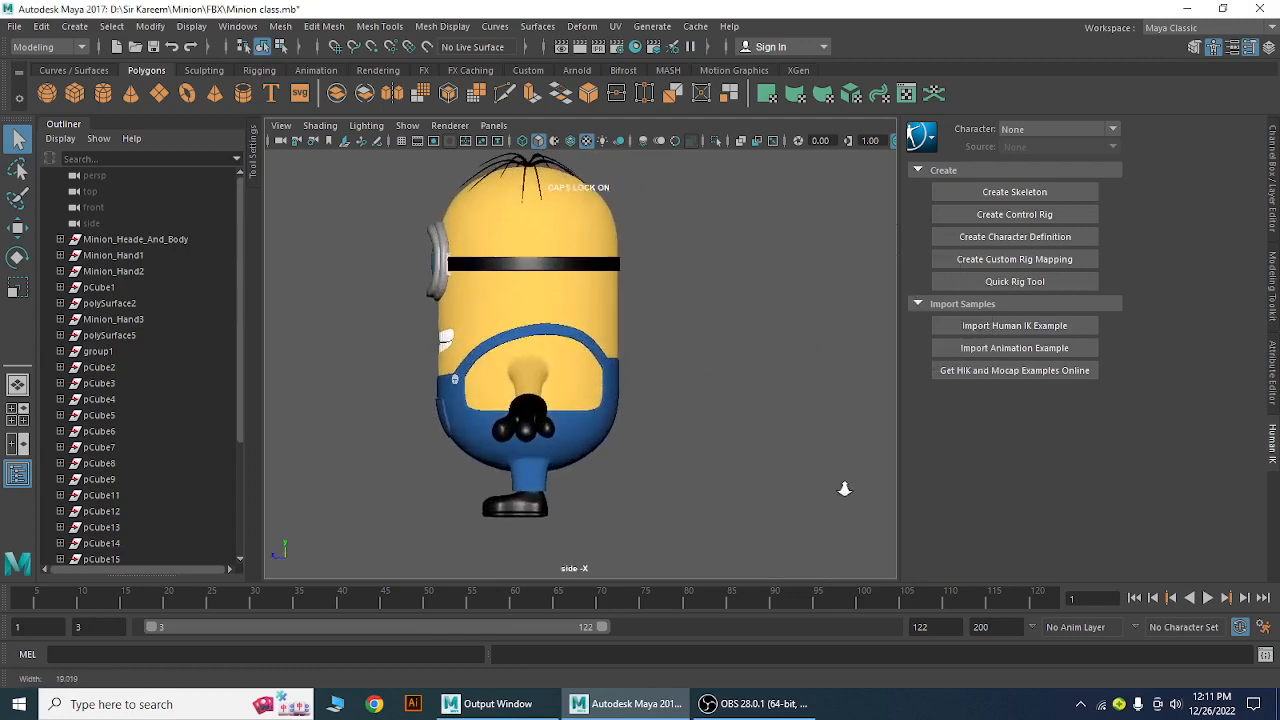
pyautogui.keyDown('alt'); pyautogui.moveTo(668, 394); pyautogui.dragTo(697, 410, button='middle'); pyautogui.keyUp('alt')
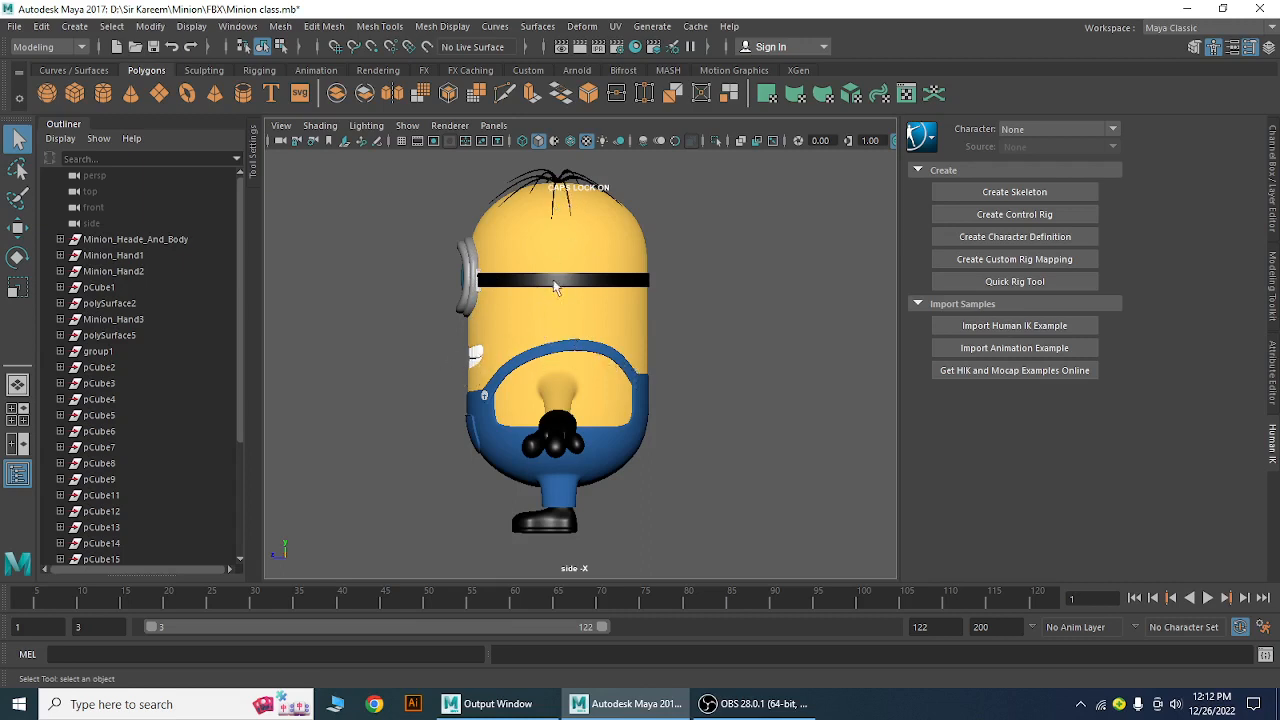
# Check the minion's separate meshes by selecting the yellow body, blue overalls, shoulder strap and hair in turn
pyautogui.click(582, 250)
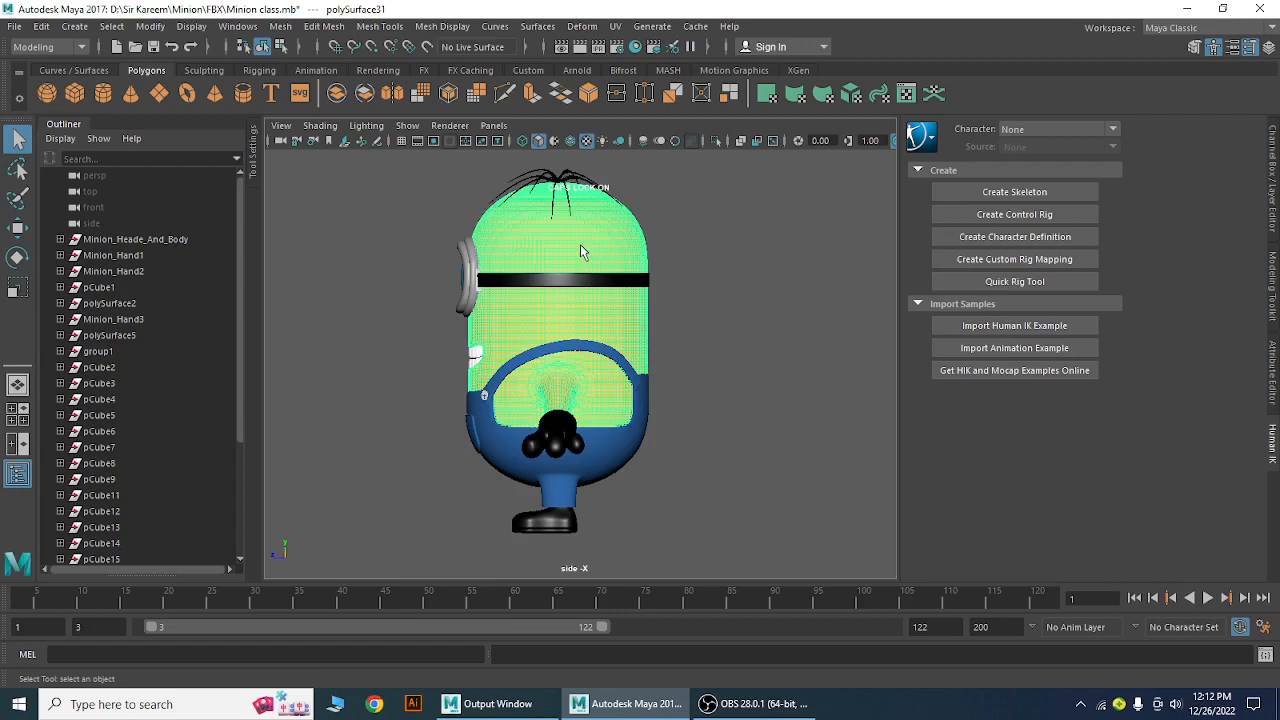
pyautogui.click(727, 258)
pyautogui.click(581, 237)
pyautogui.click(620, 460)
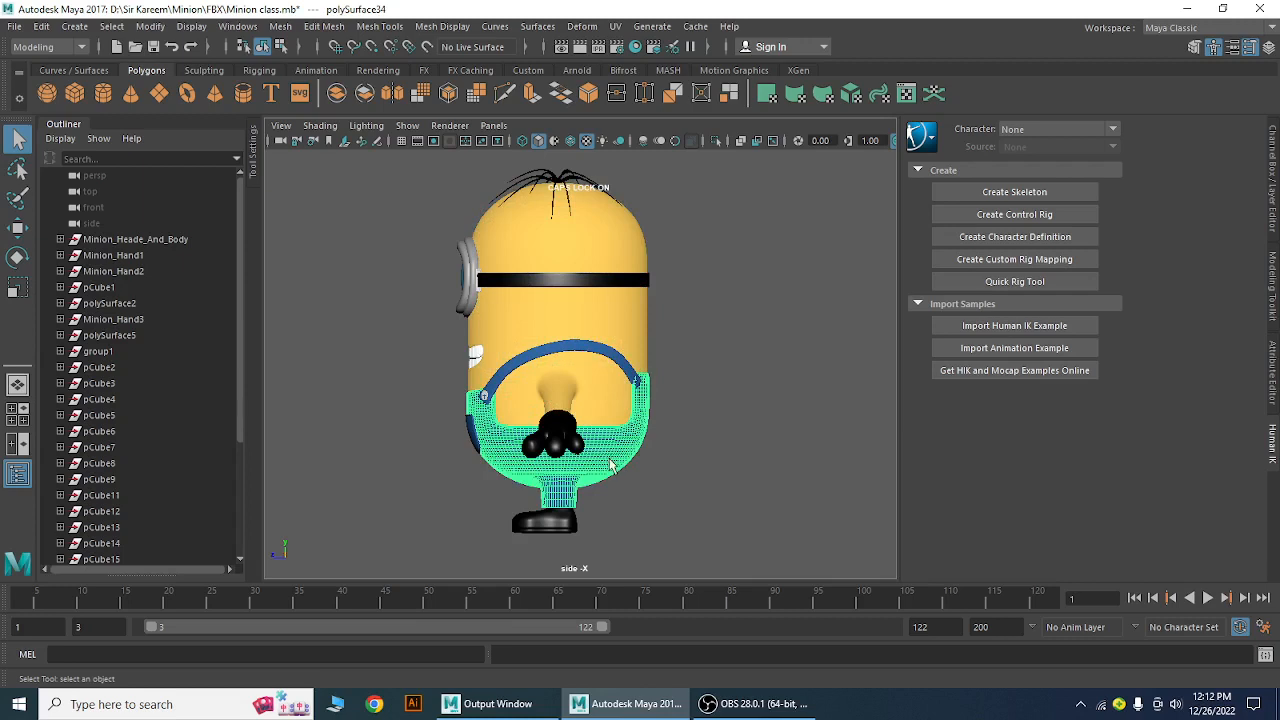
pyautogui.click(592, 352)
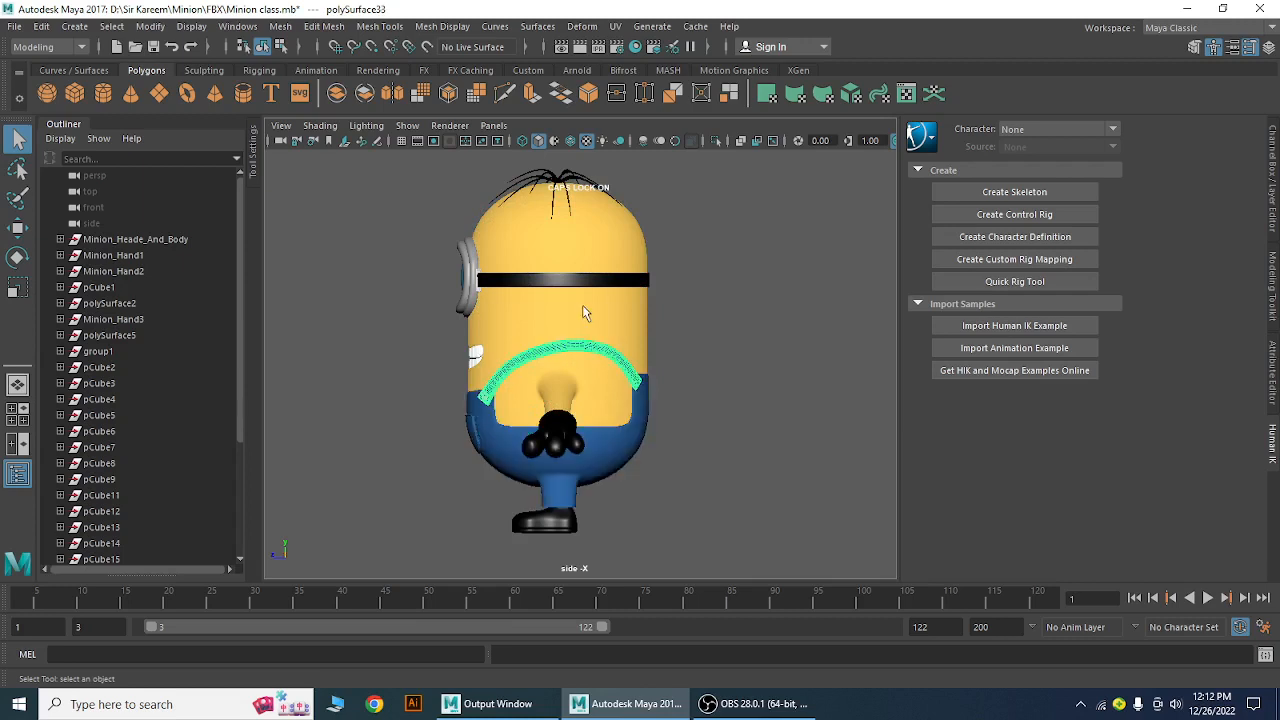
pyautogui.click(585, 313)
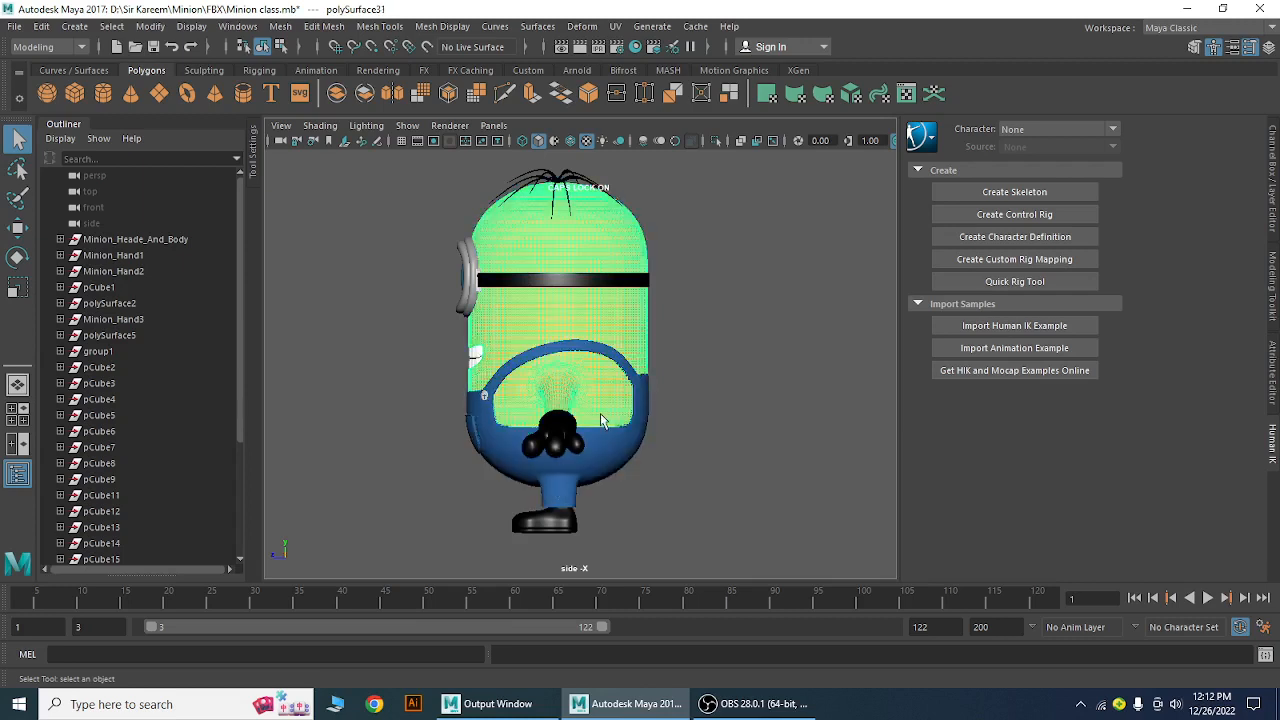
pyautogui.click(567, 178)
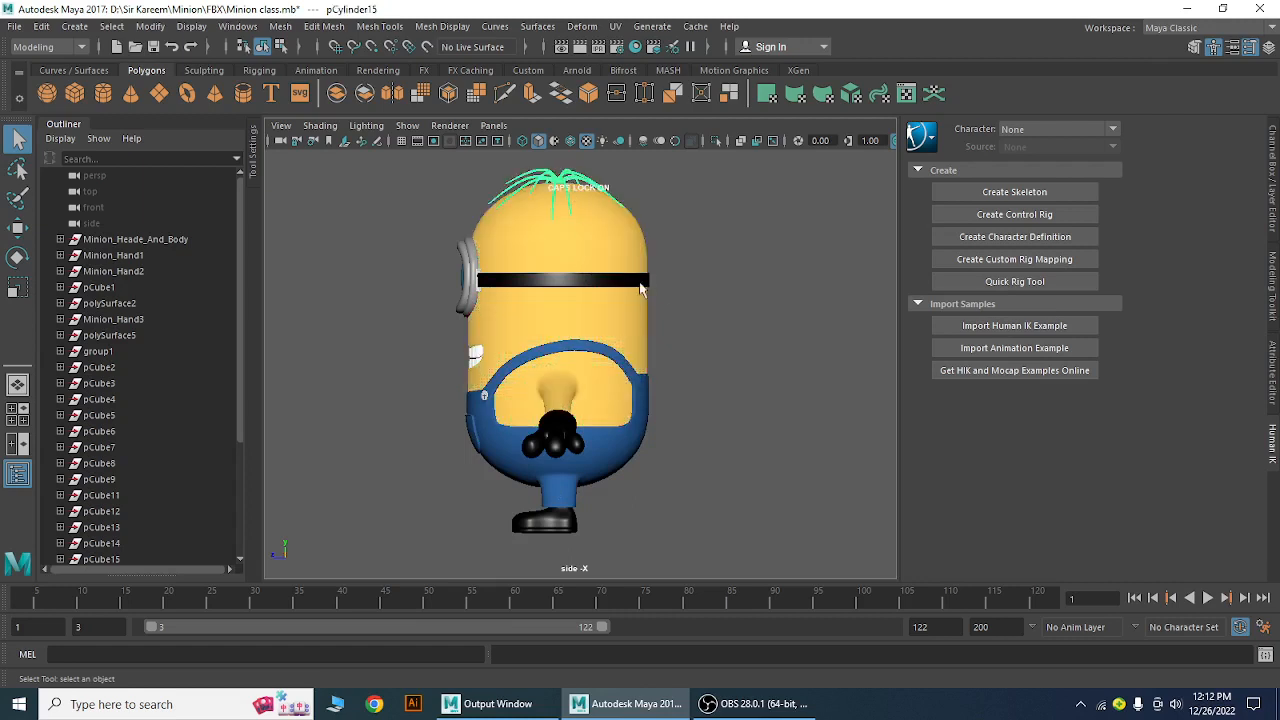
pyautogui.click(752, 467)
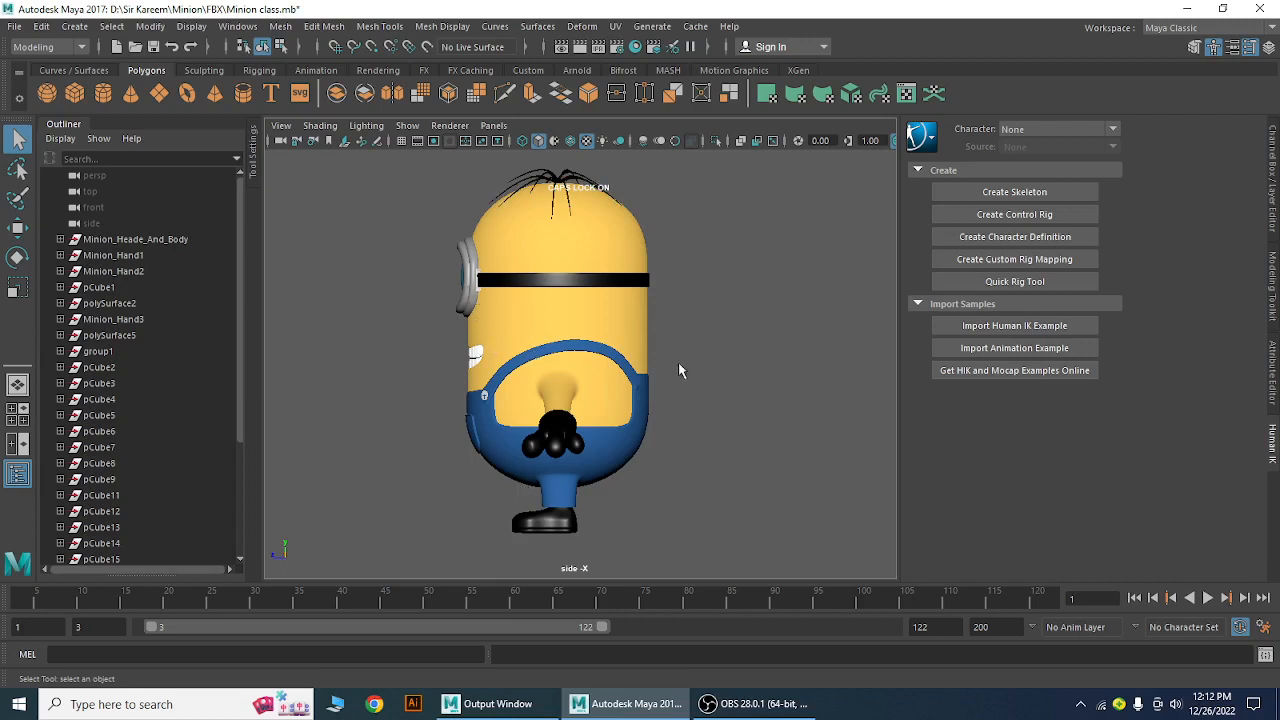
# Return to the perspective view and check the eye and teeth meshes by selecting each one
pyautogui.press('space')
pyautogui.moveTo(679, 394); pyautogui.dragTo(676, 362)
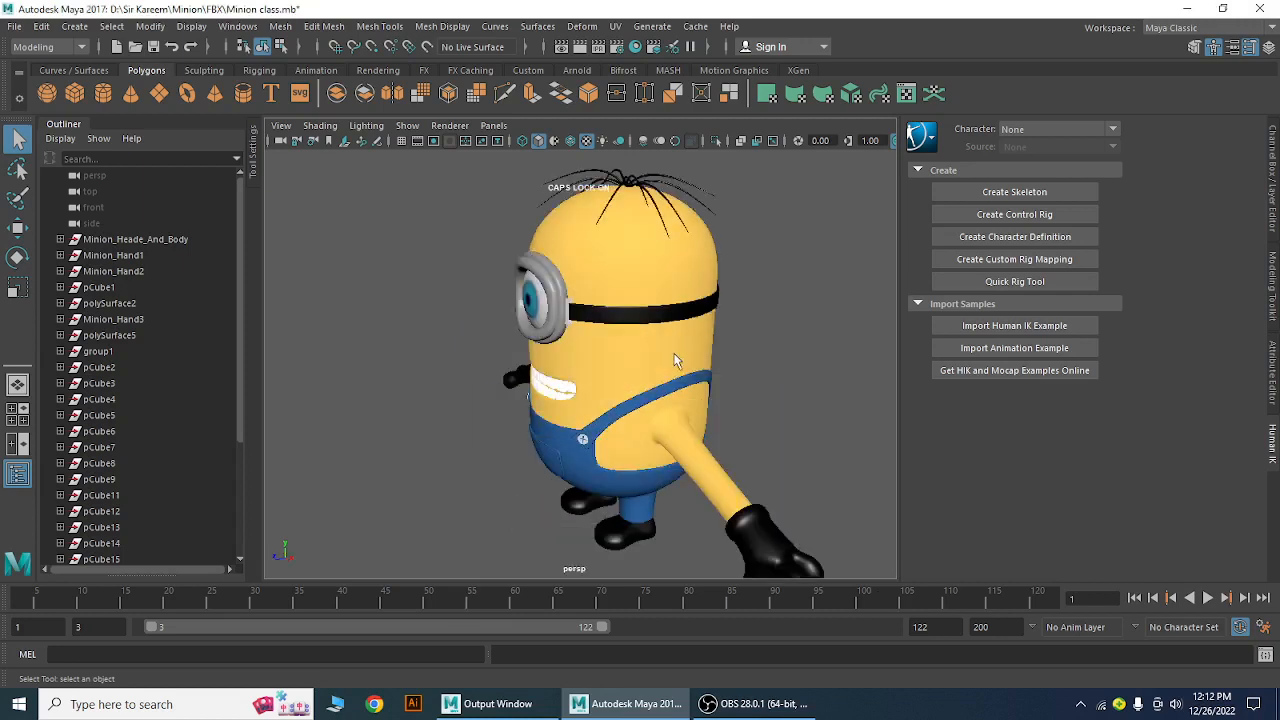
pyautogui.keyDown('alt'); pyautogui.moveTo(510, 452); pyautogui.dragTo(630, 390); pyautogui.keyUp('alt')
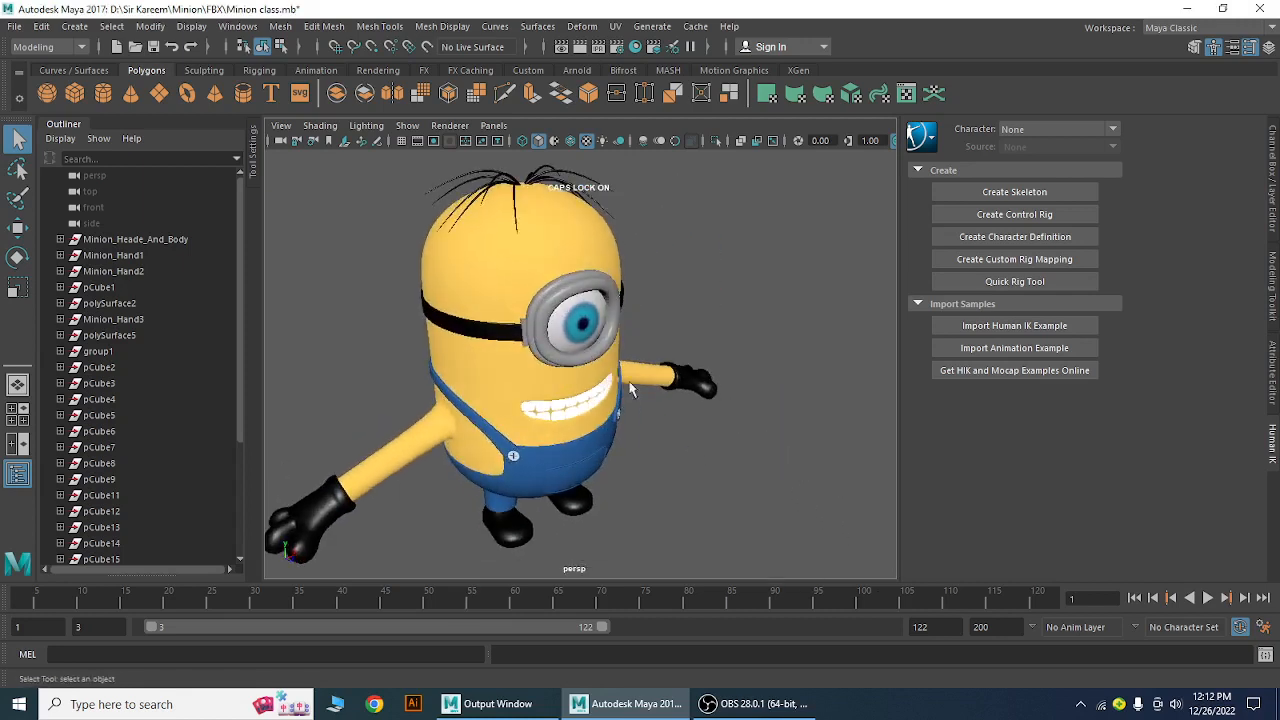
pyautogui.click(580, 325)
pyautogui.click(700, 443)
pyautogui.click(580, 413)
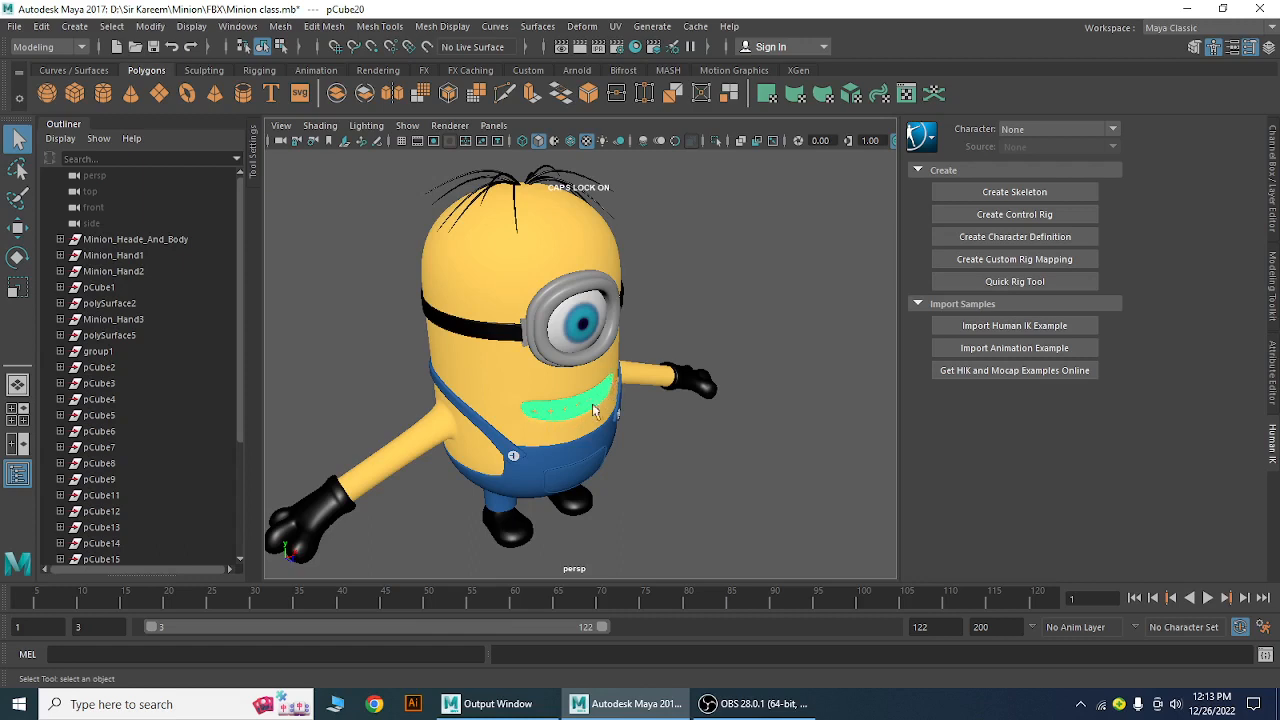
pyautogui.click(680, 435)
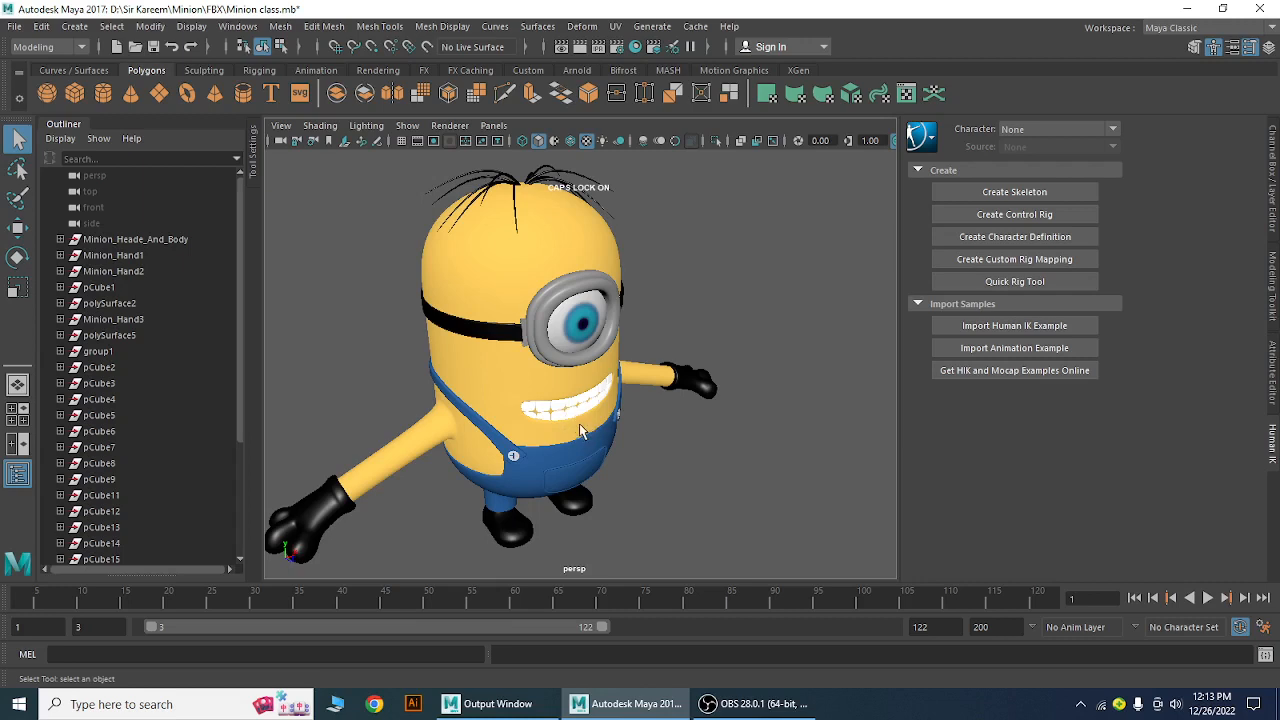
# Check that both gloved hands are separate meshes by selecting each hand in turn
pyautogui.keyDown('alt'); pyautogui.moveTo(697, 511); pyautogui.dragTo(643, 491); pyautogui.keyUp('alt')
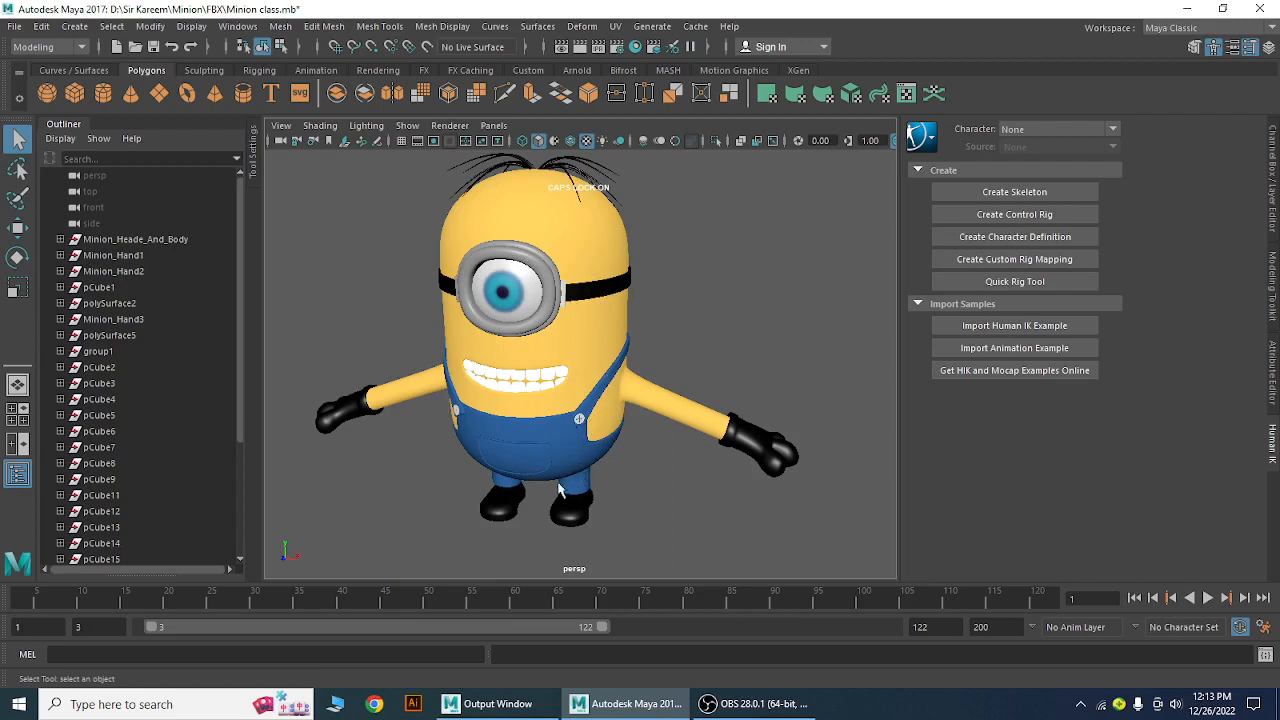
pyautogui.click(766, 452)
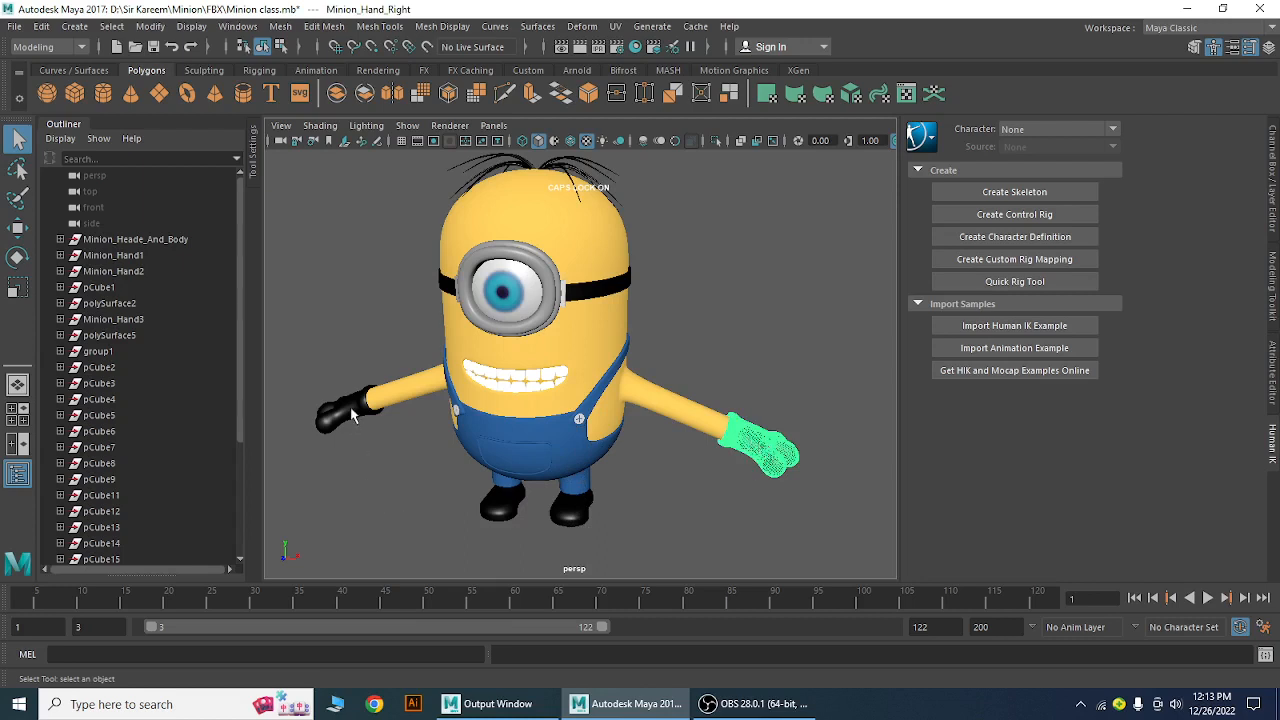
pyautogui.click(352, 417)
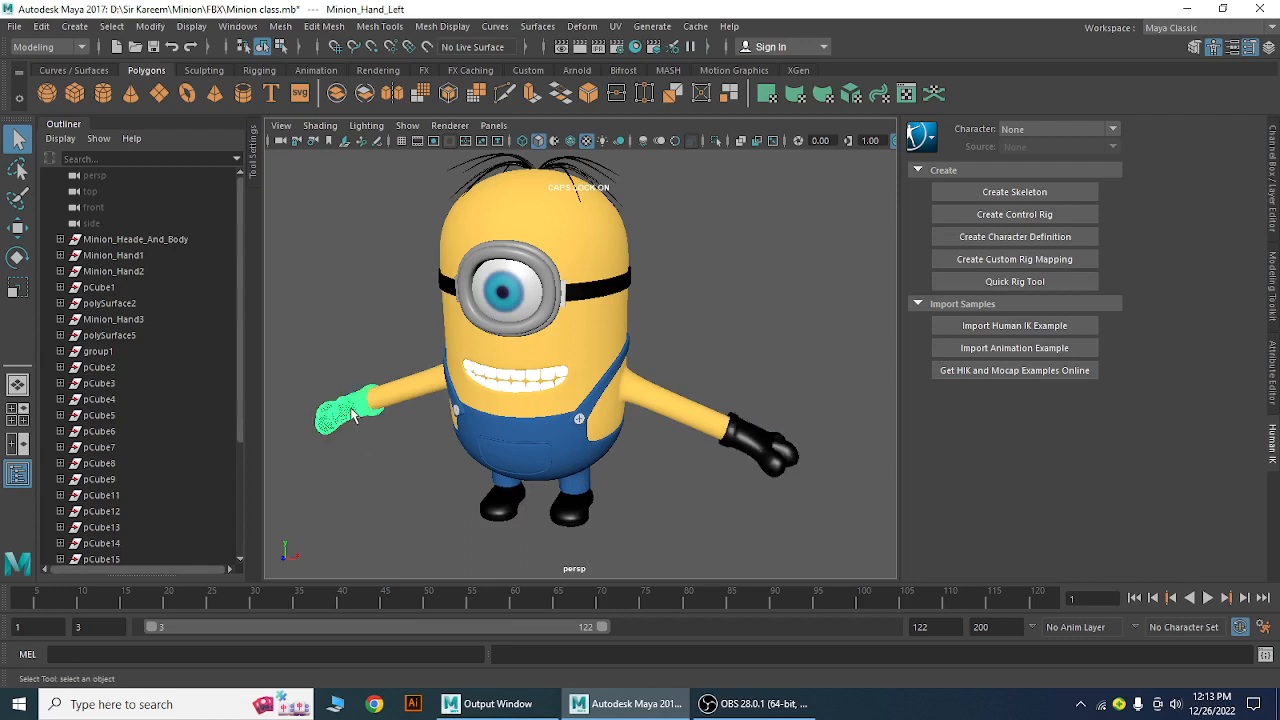
pyautogui.click(686, 530)
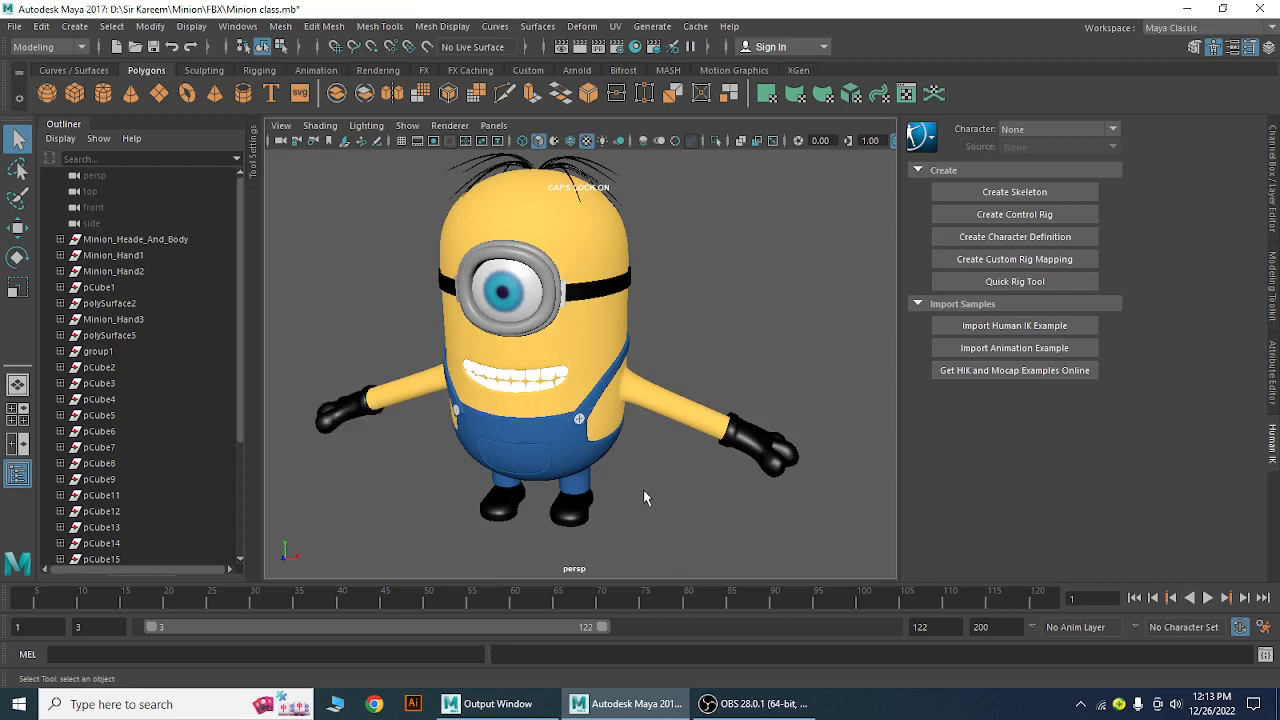
# Examine the minion's head, hair, goggle strap and arms from both sides in the perspective view
pyautogui.moveTo(659, 527)
pyautogui.keyDown('alt'); pyautogui.mouseDown()
pyautogui.moveTo(666, 509)
pyautogui.moveTo(646, 526)
pyautogui.moveTo(666, 500)
pyautogui.moveTo(691, 523)
pyautogui.moveTo(666, 526)
pyautogui.mouseUp(); pyautogui.keyUp('alt')
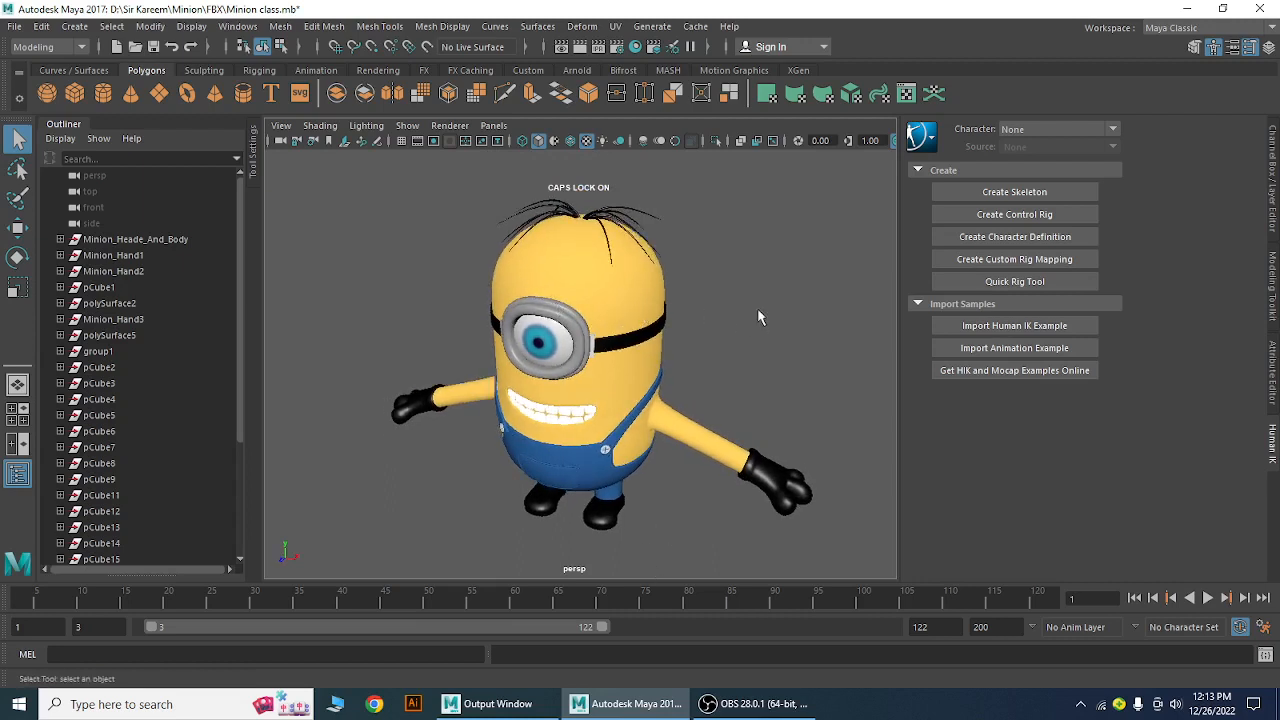
pyautogui.keyDown('alt'); pyautogui.moveTo(758, 312); pyautogui.dragTo(837, 331); pyautogui.keyUp('alt')
pyautogui.keyDown('alt'); pyautogui.moveTo(837, 331); pyautogui.dragTo(687, 410, button='right'); pyautogui.keyUp('alt')
pyautogui.keyDown('alt'); pyautogui.moveTo(687, 411); pyautogui.dragTo(692, 454, button='middle'); pyautogui.keyUp('alt')
pyautogui.keyDown('alt'); pyautogui.moveTo(548, 420); pyautogui.dragTo(629, 399); pyautogui.keyUp('alt')
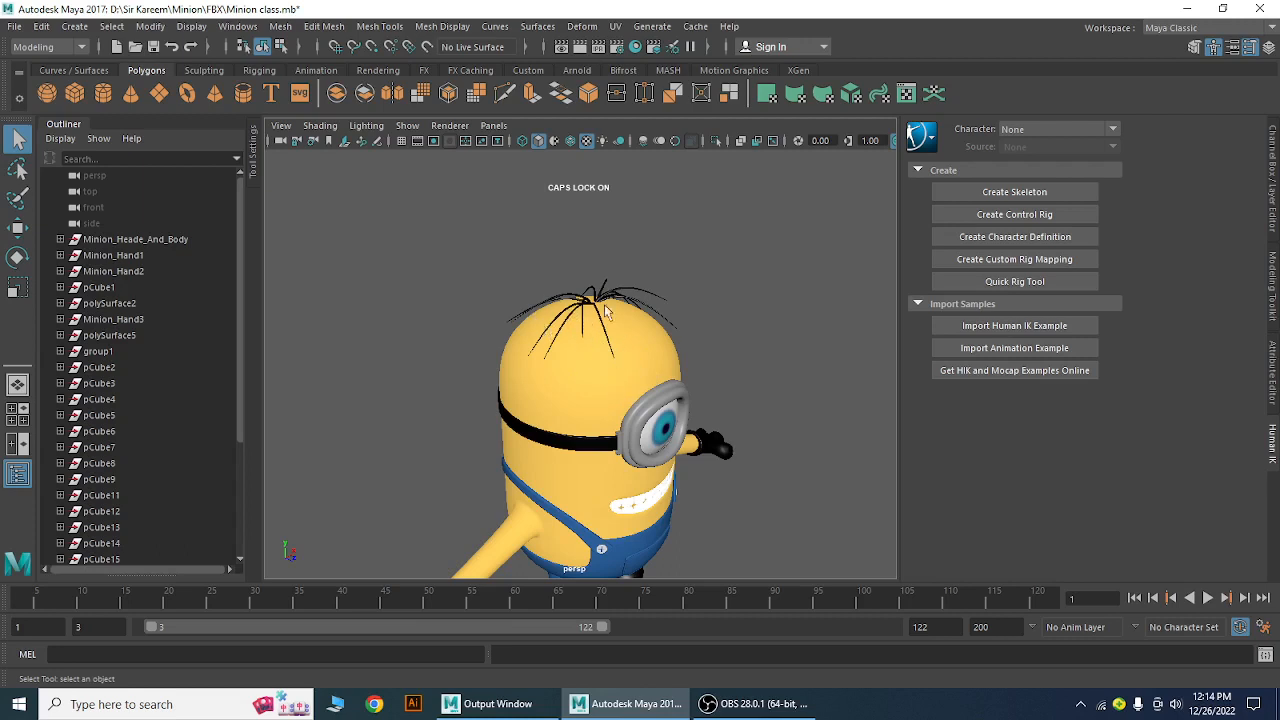
pyautogui.keyDown('alt'); pyautogui.moveTo(618, 368); pyautogui.dragTo(400, 370); pyautogui.keyUp('alt')
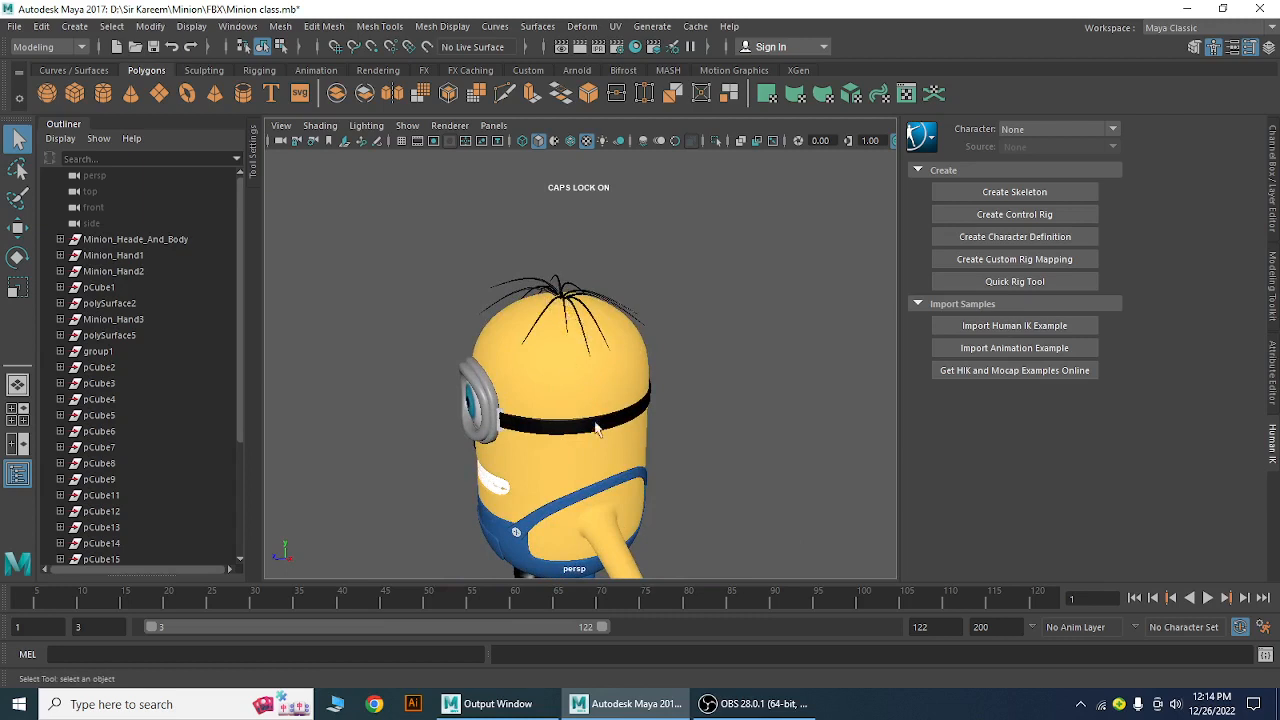
pyautogui.keyDown('alt'); pyautogui.moveTo(643, 477); pyautogui.dragTo(566, 442, button='right'); pyautogui.keyUp('alt')
pyautogui.keyDown('alt'); pyautogui.moveTo(566, 442); pyautogui.dragTo(611, 340, button='middle'); pyautogui.keyUp('alt')
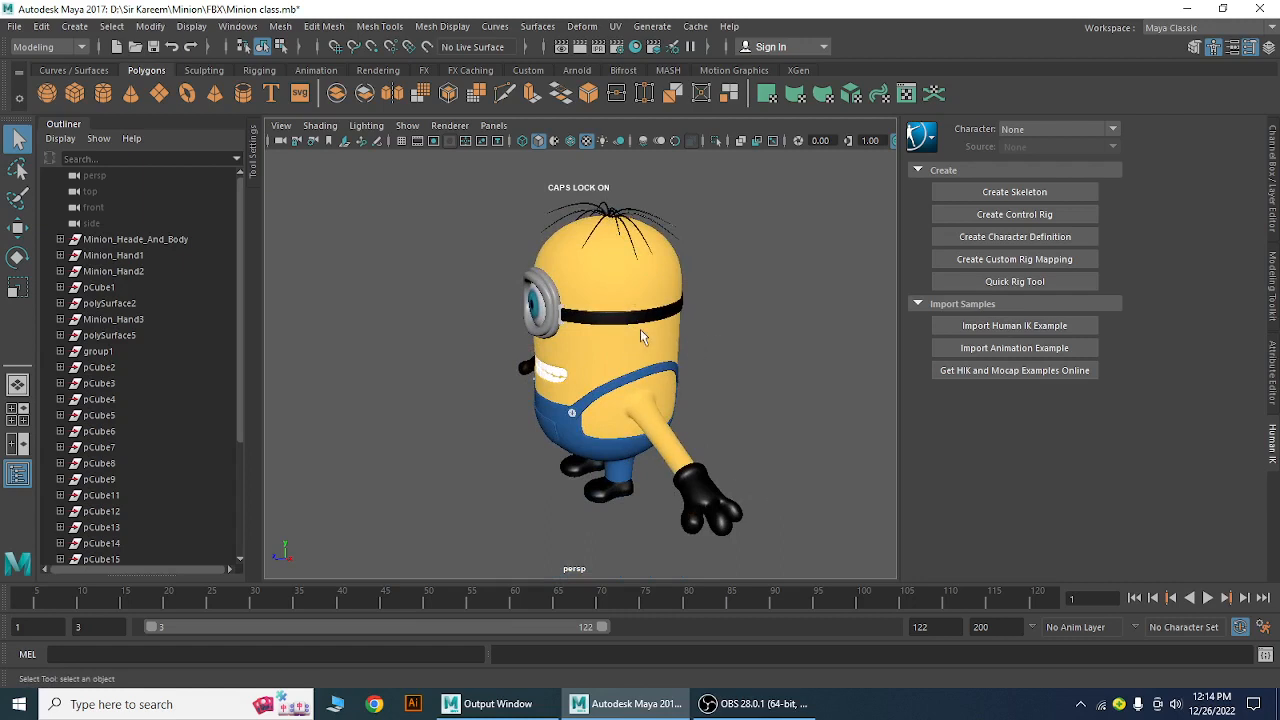
pyautogui.keyDown('alt'); pyautogui.moveTo(553, 440); pyautogui.dragTo(601, 408); pyautogui.keyUp('alt')
# Switch to OBS Studio to toggle the visibility of the MAYA image source, and return to Maya
pyautogui.click(757, 704)
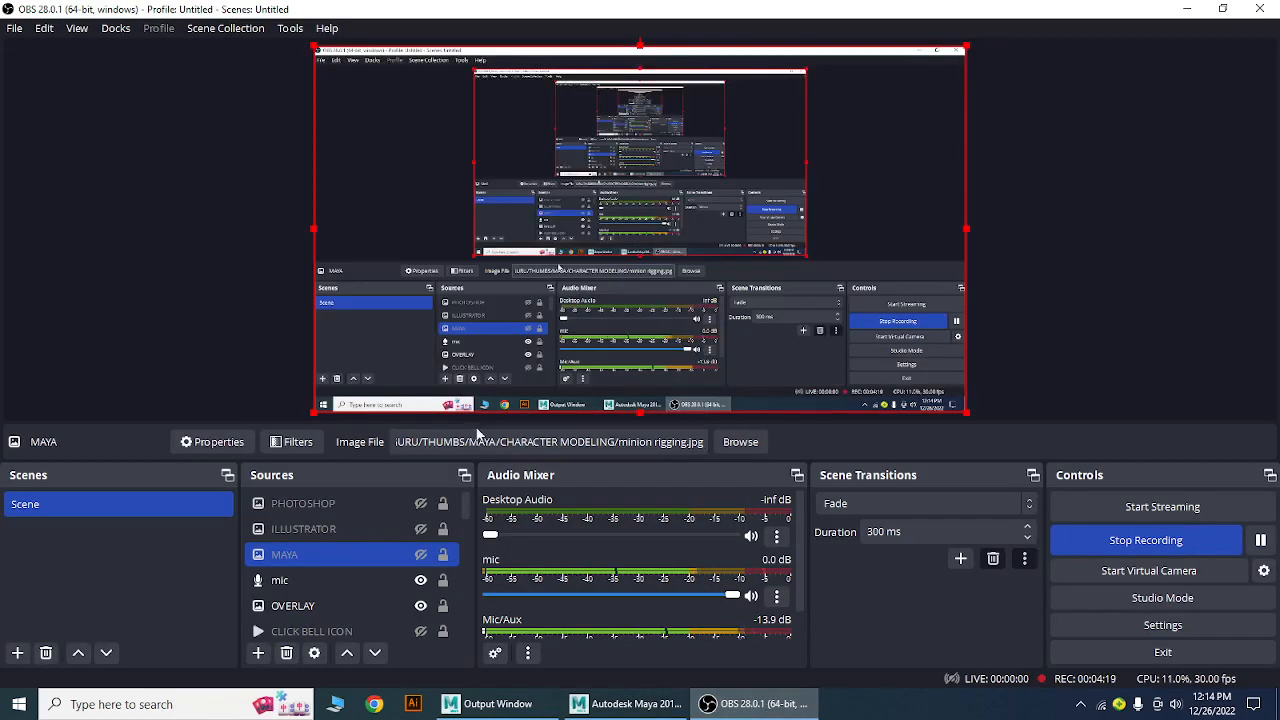
pyautogui.click(420, 554)
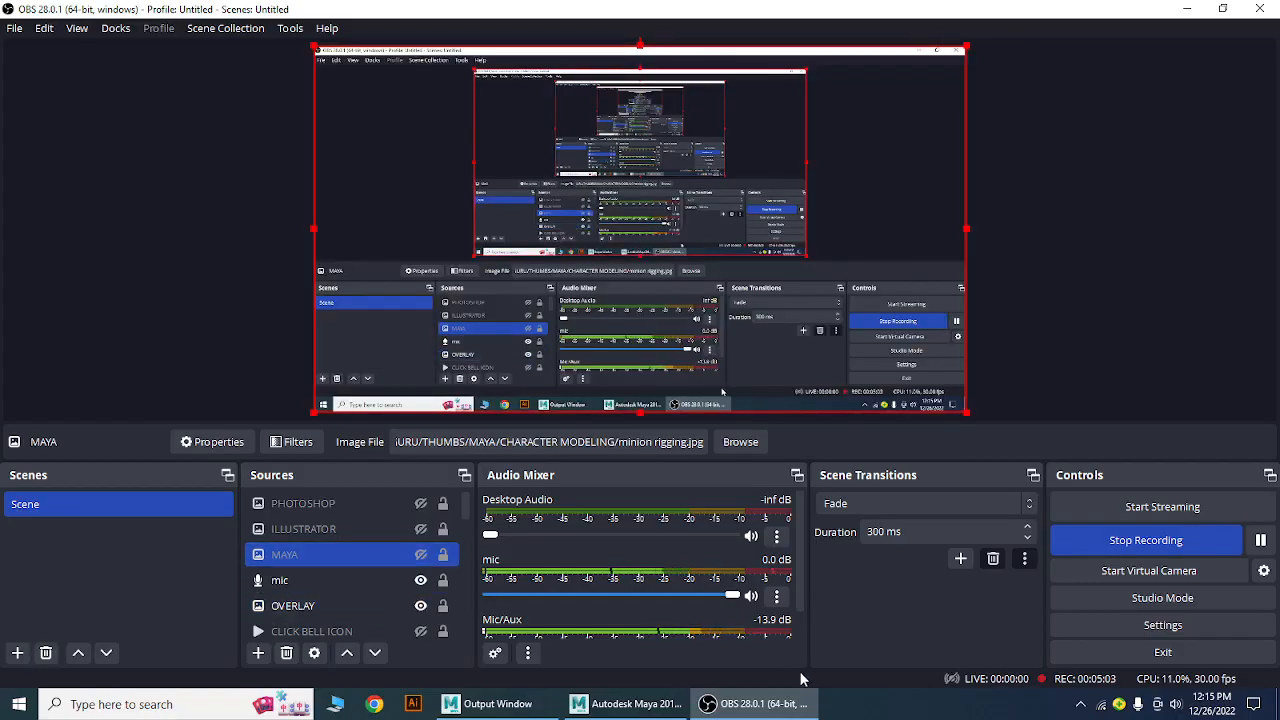
pyautogui.click(647, 714)
# Examine the minion's arm pose from the front and from above, with the yellow body mesh selected
pyautogui.scroll(-5, 583, 440)
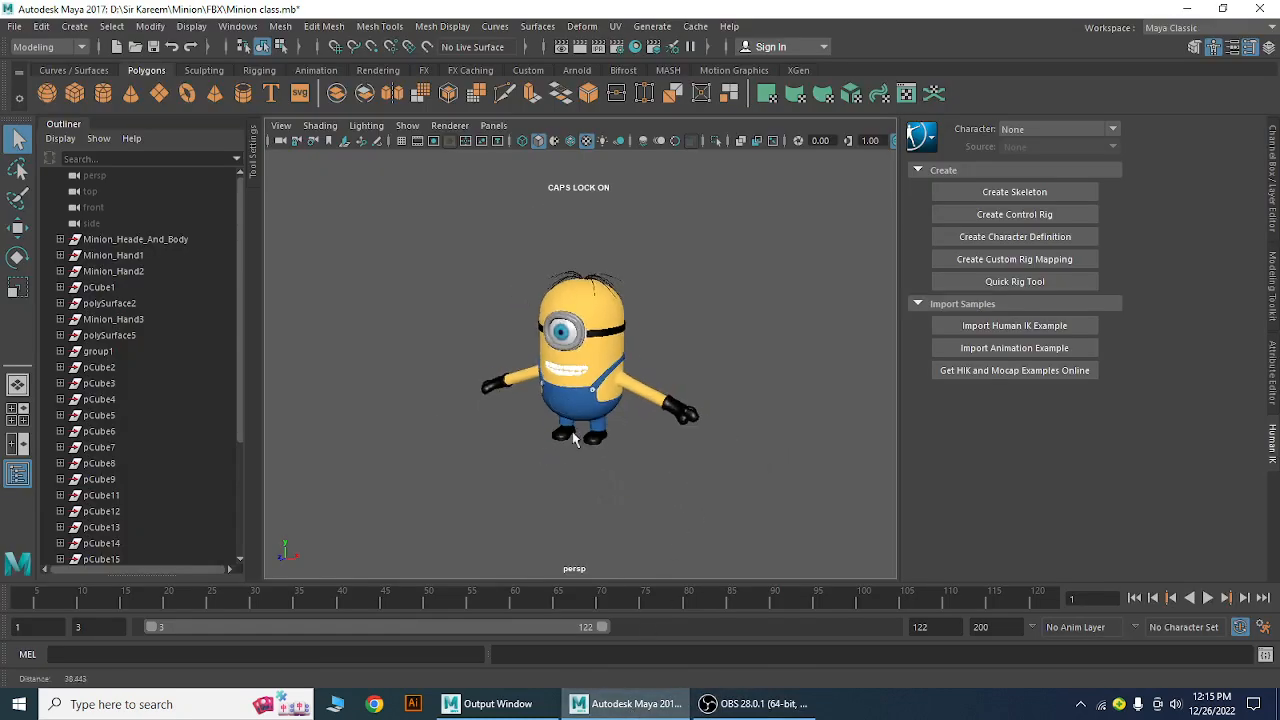
pyautogui.keyDown('alt'); pyautogui.moveTo(583, 440); pyautogui.dragTo(620, 444); pyautogui.keyUp('alt')
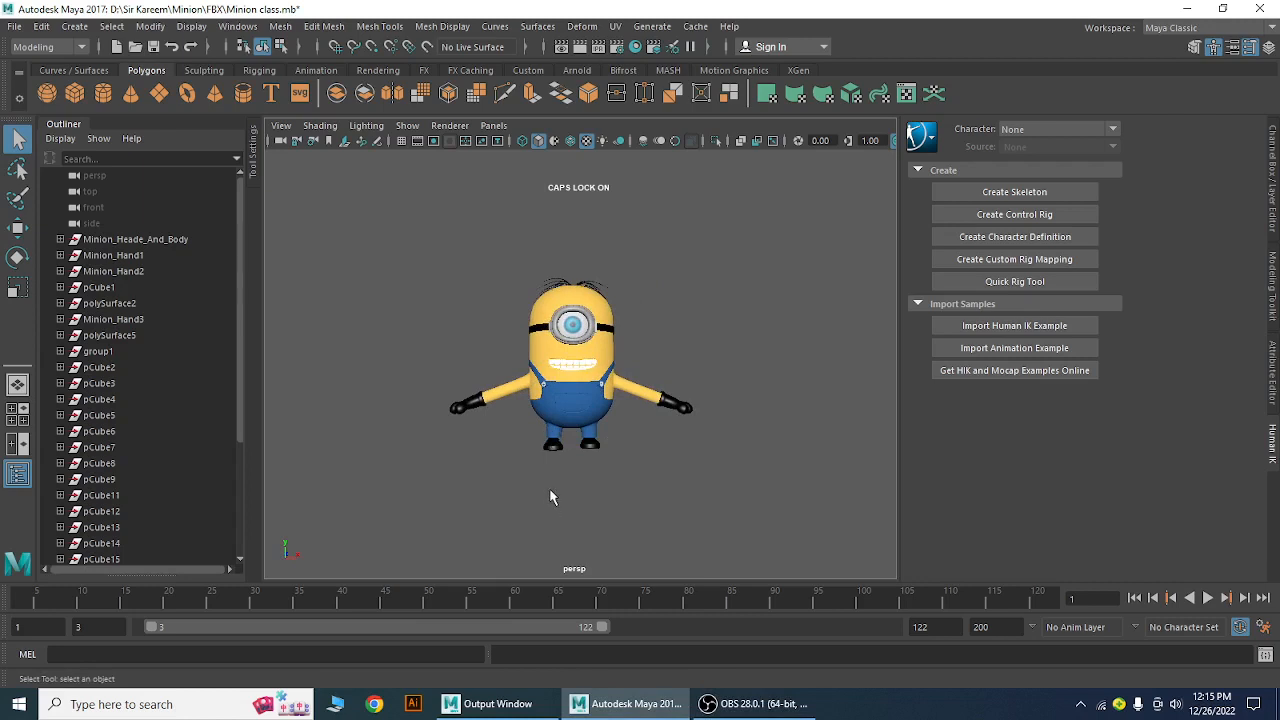
pyautogui.keyDown('alt'); pyautogui.moveTo(568, 460); pyautogui.dragTo(700, 491); pyautogui.keyUp('alt')
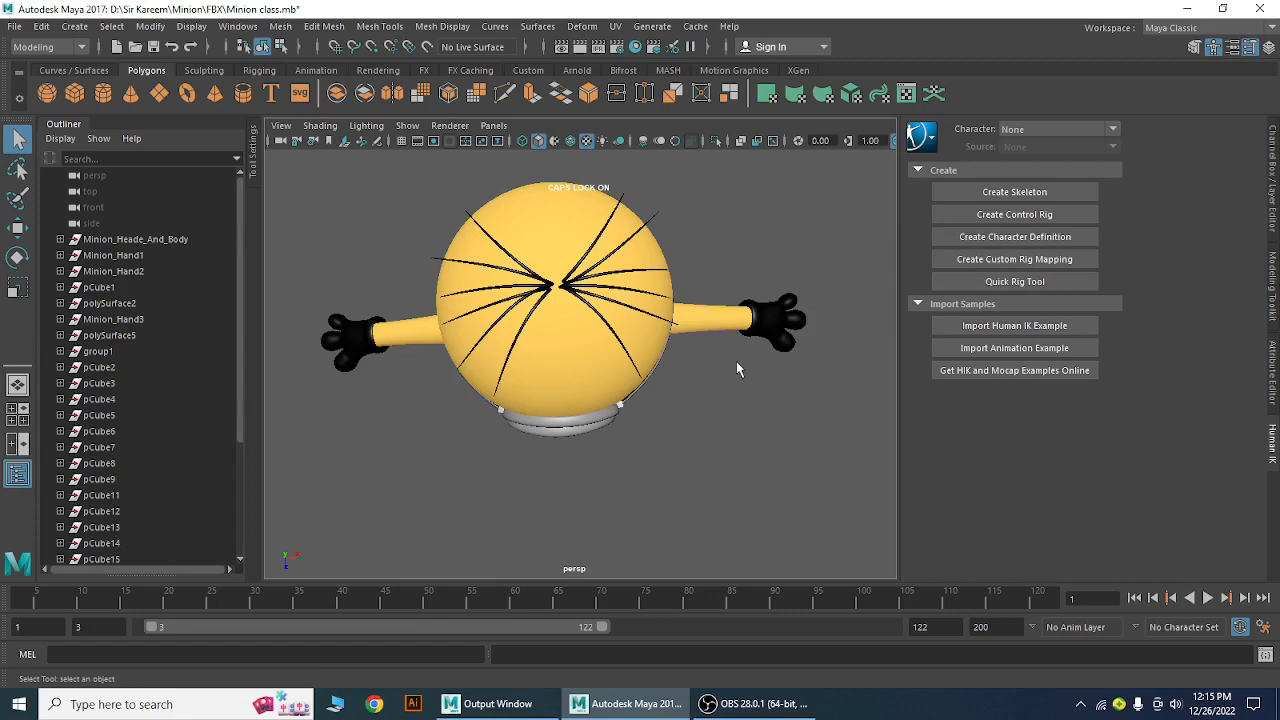
pyautogui.click(723, 325)
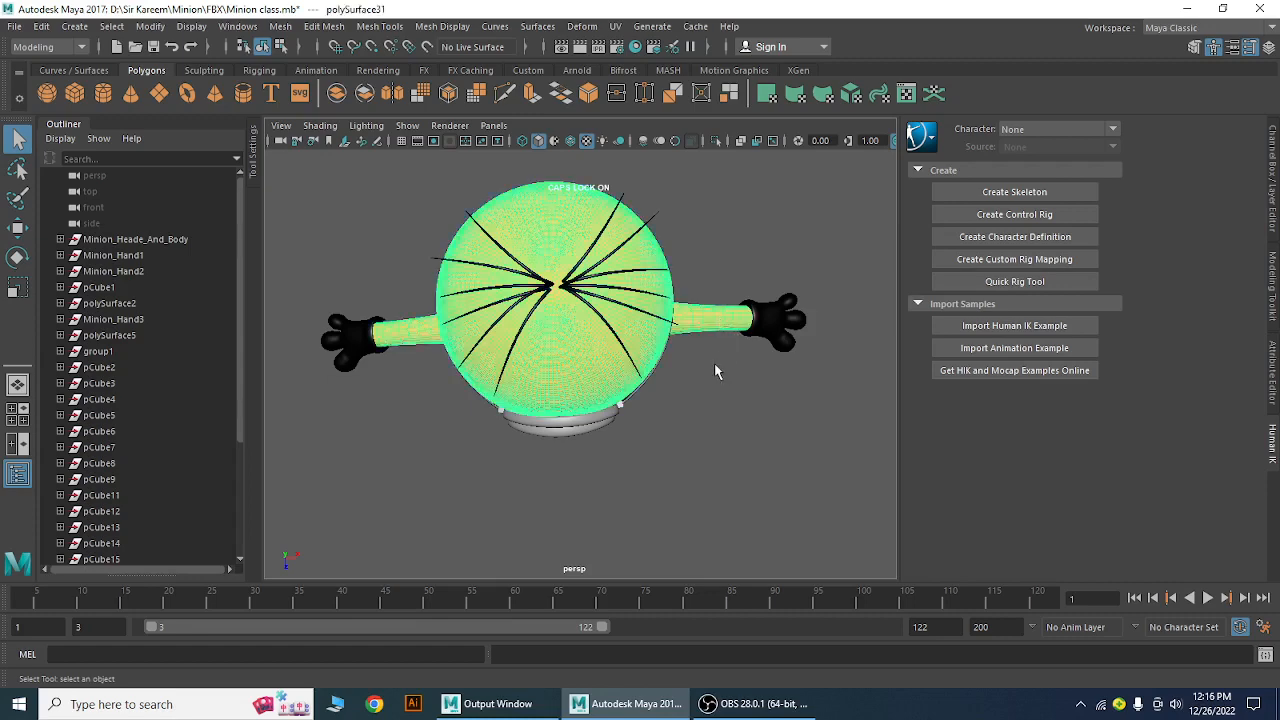
pyautogui.scroll(4, 743, 423)
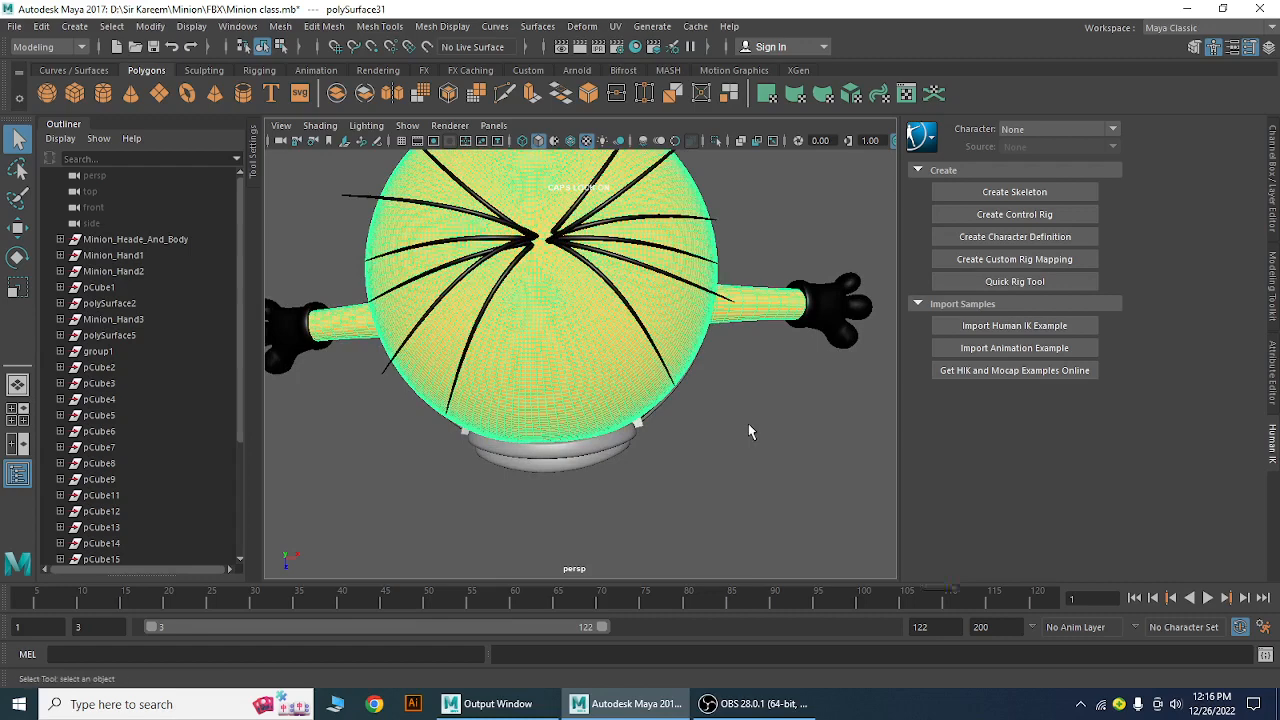